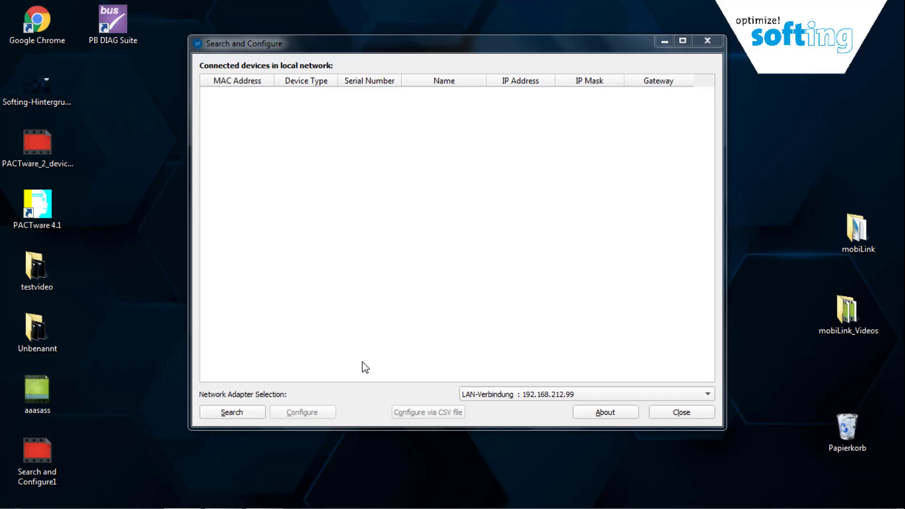
Step: Search the network for devices and open the settings of gateway 190500106
click(229, 413)
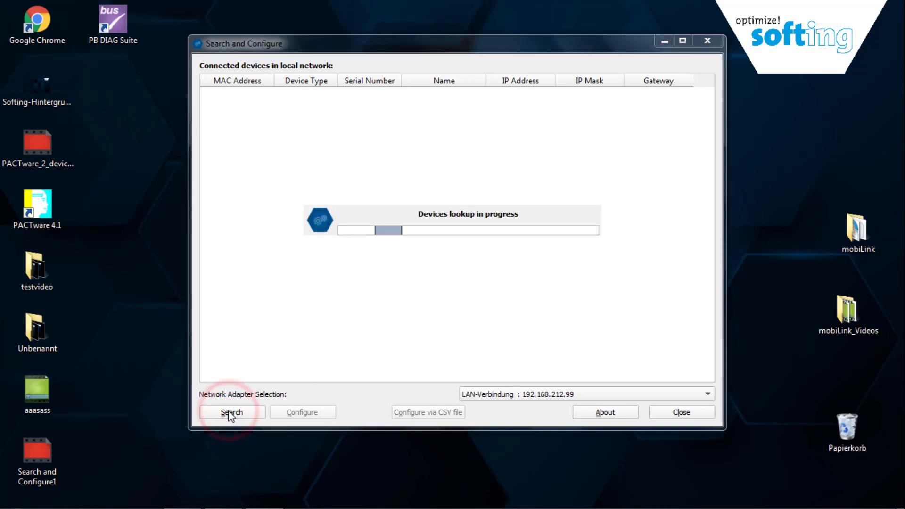
click(229, 414)
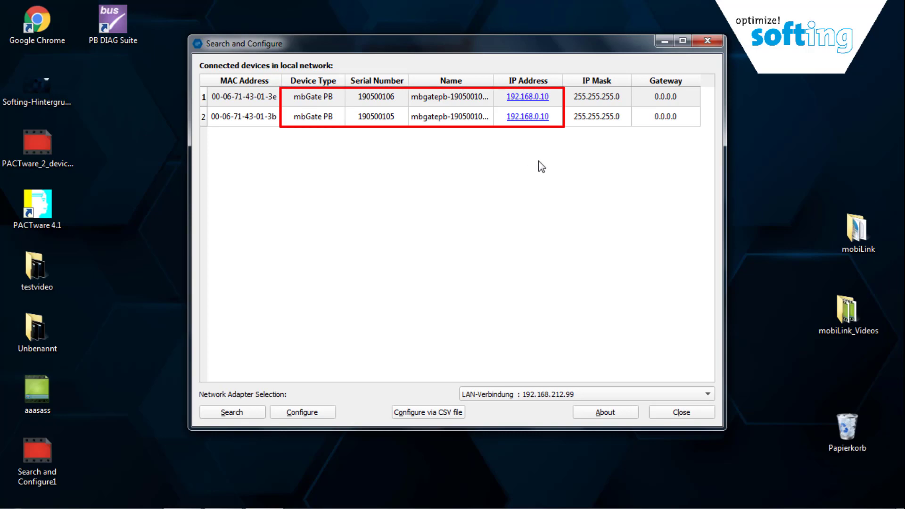
double_click(318, 97)
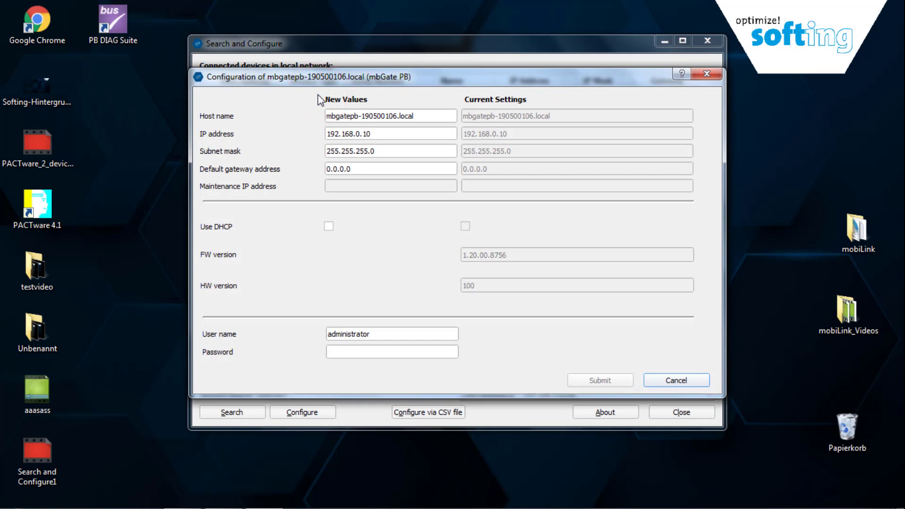
Step: Change its IP address to 192.168.212.200, authorize with the device password, and confirm the reboot
drag(386, 132, 325, 134)
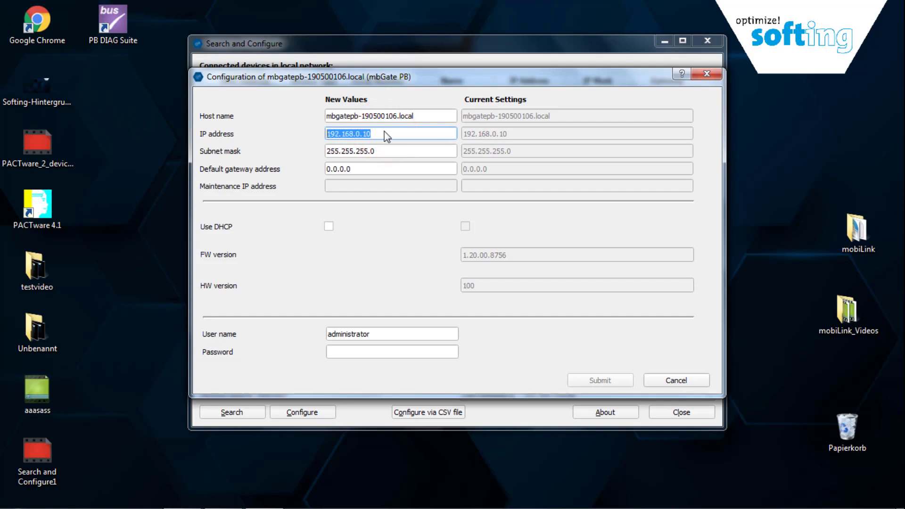
text(19)
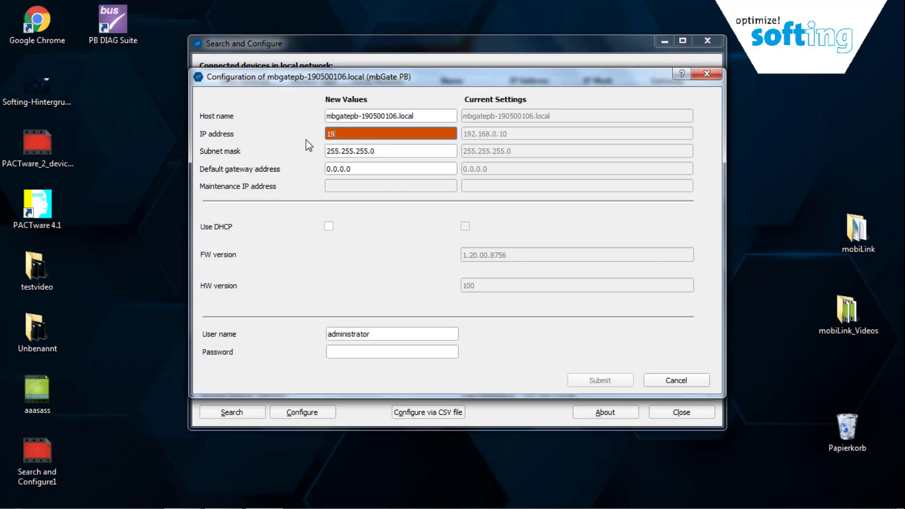
text(2.168.212.200)
click(347, 351)
text(•••••)
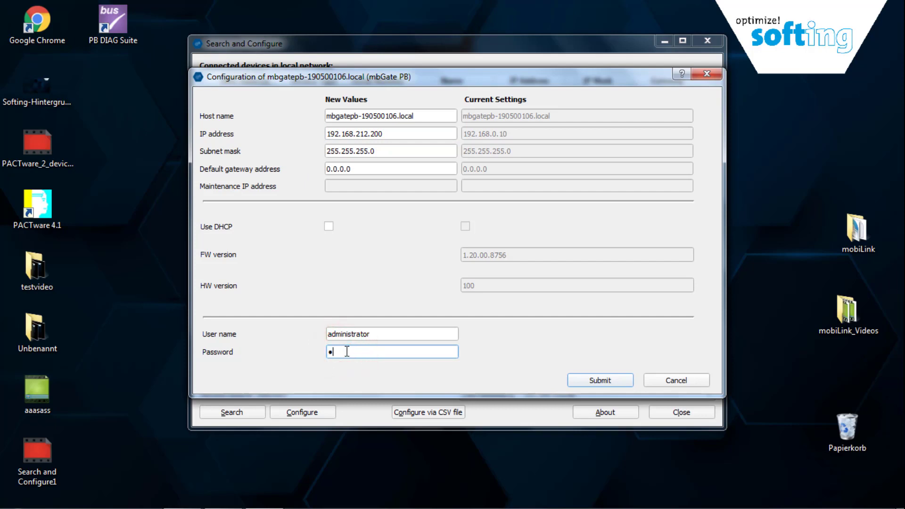
text(in!1)
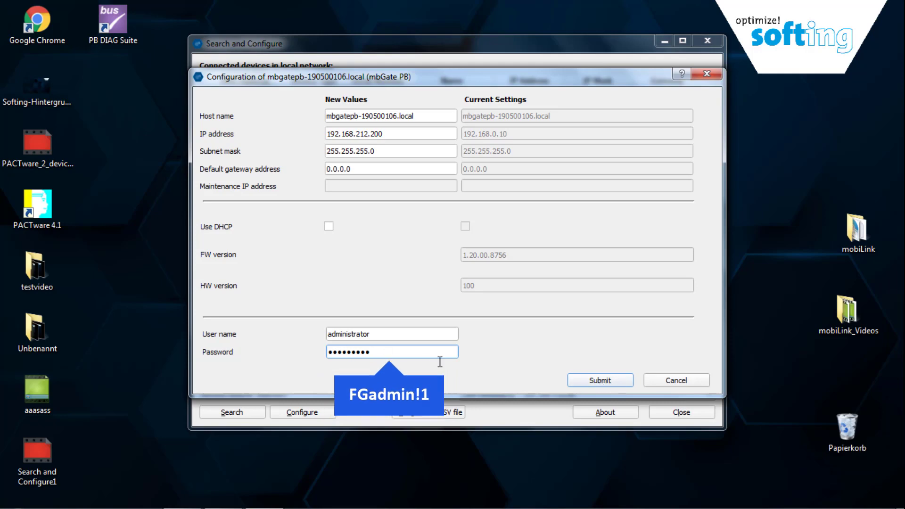
click(601, 382)
click(450, 255)
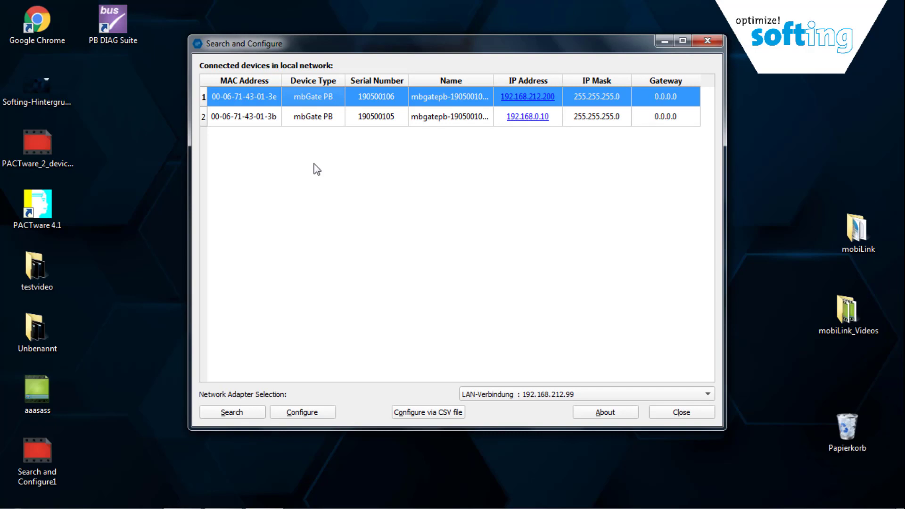
Step: Change gateway 190500105's IP to 192.168.212.201, entering the device password and confirming the reboot
double_click(305, 118)
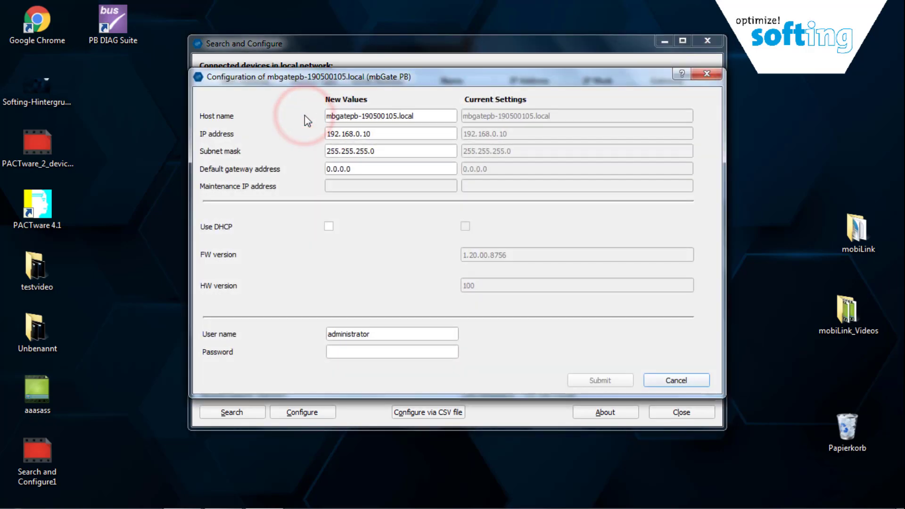
triple_click(389, 136)
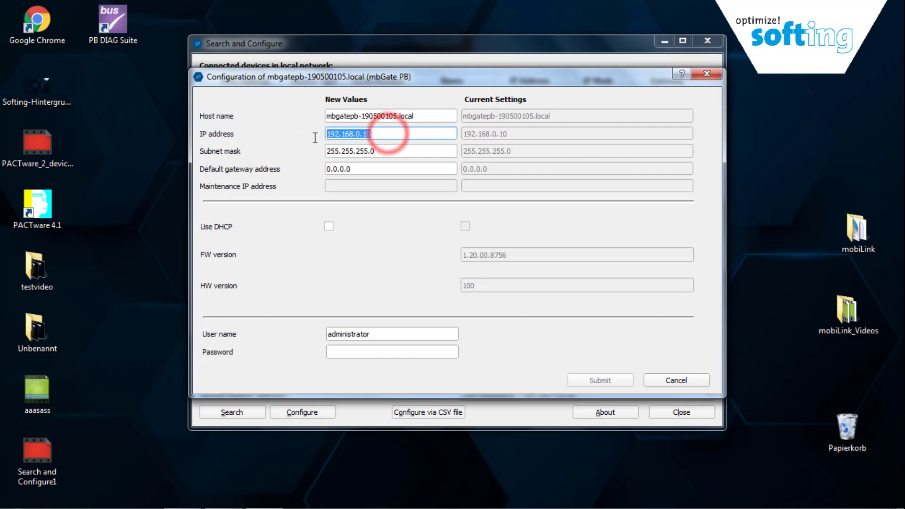
text(192.168.212.201)
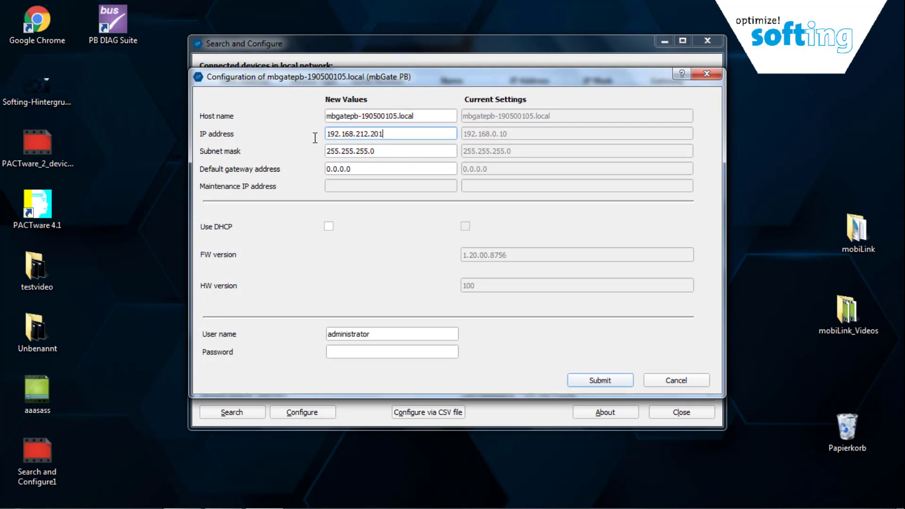
click(375, 350)
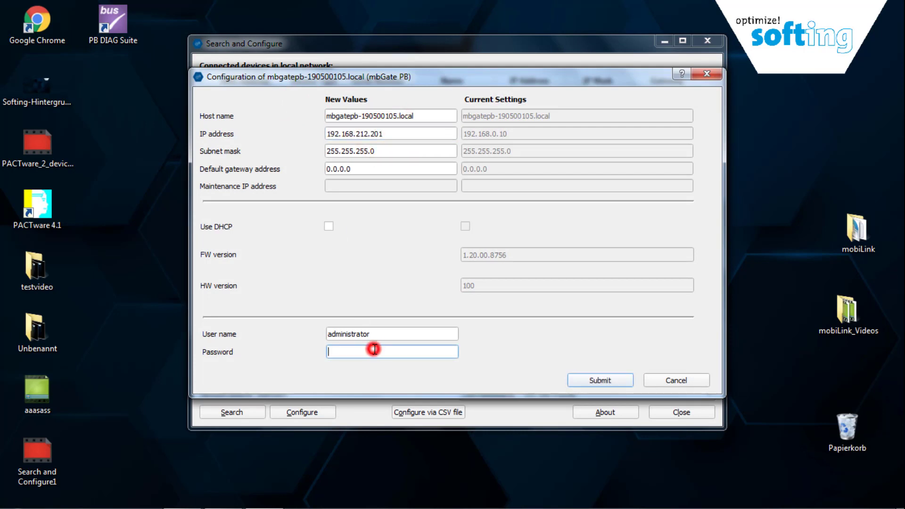
text(FGadmin!1)
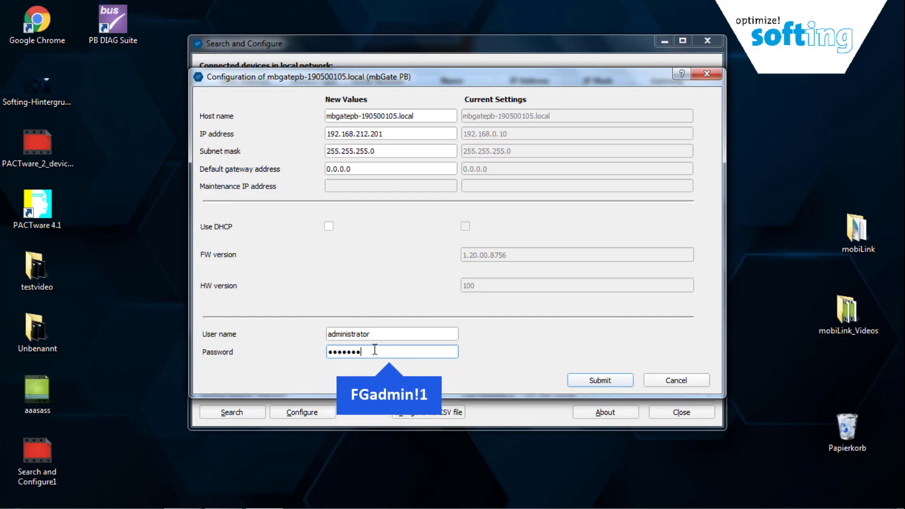
text(1)
click(580, 377)
click(463, 254)
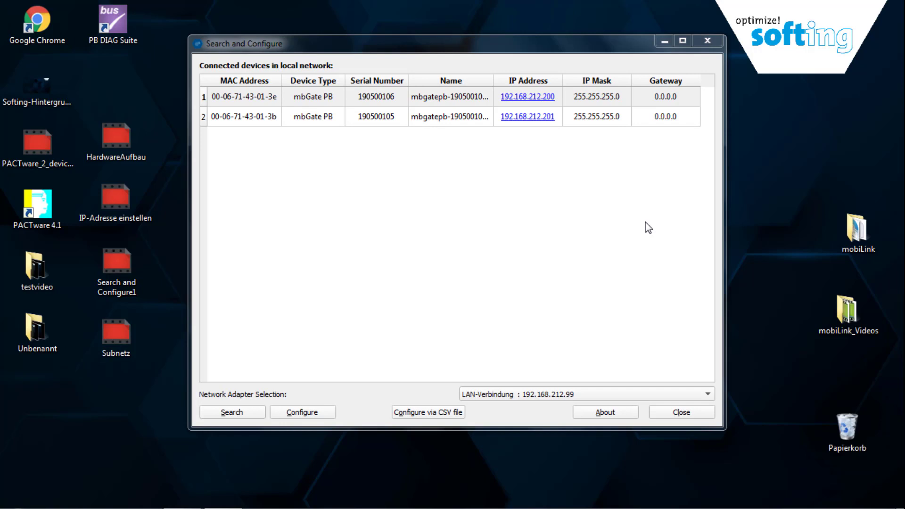
Step: Log in as administrator to the 192.168.212.200 web interface and select its Host ID
click(522, 97)
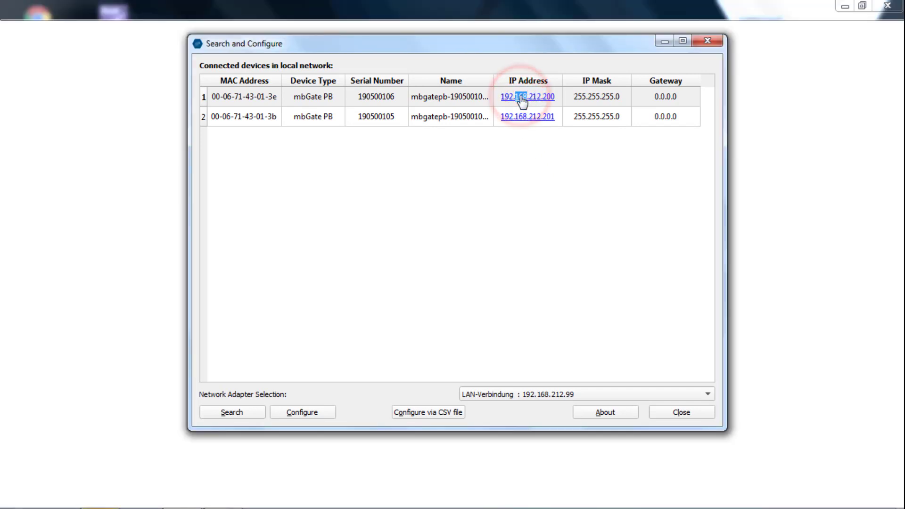
click(664, 45)
click(324, 243)
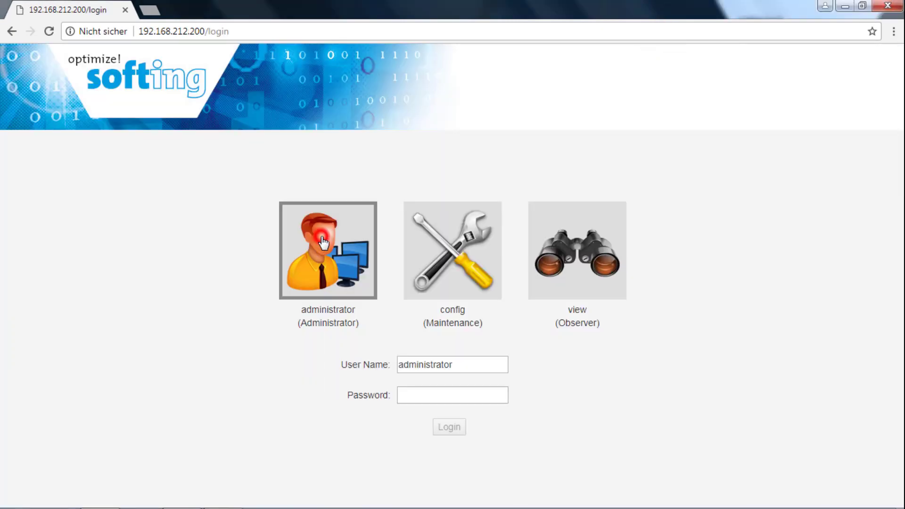
click(424, 396)
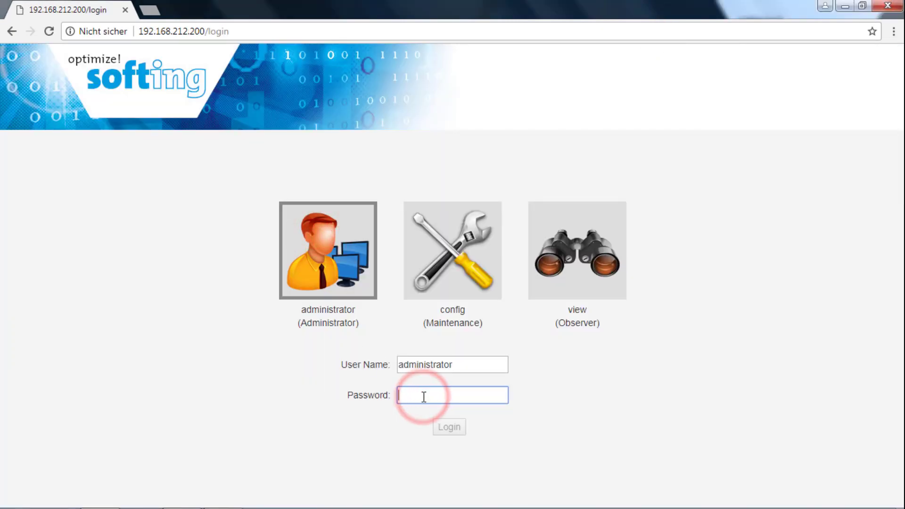
text(FGadmin!1)
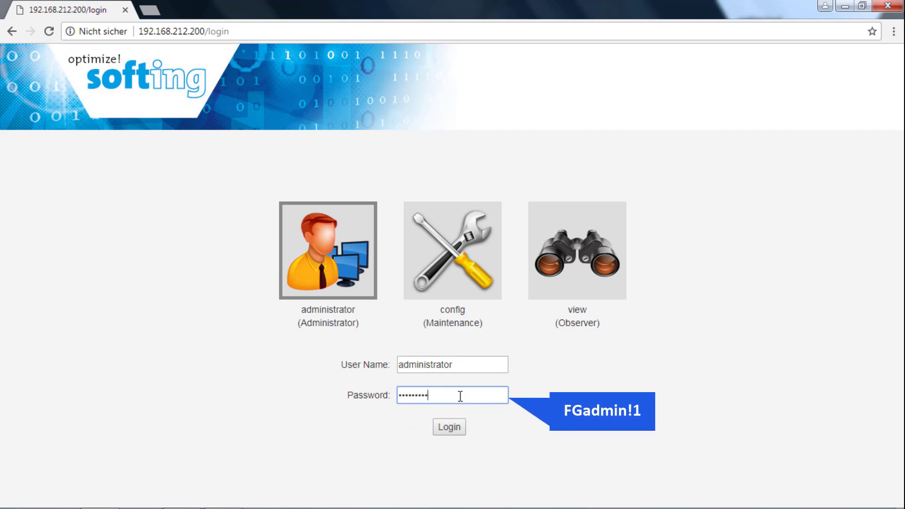
click(449, 429)
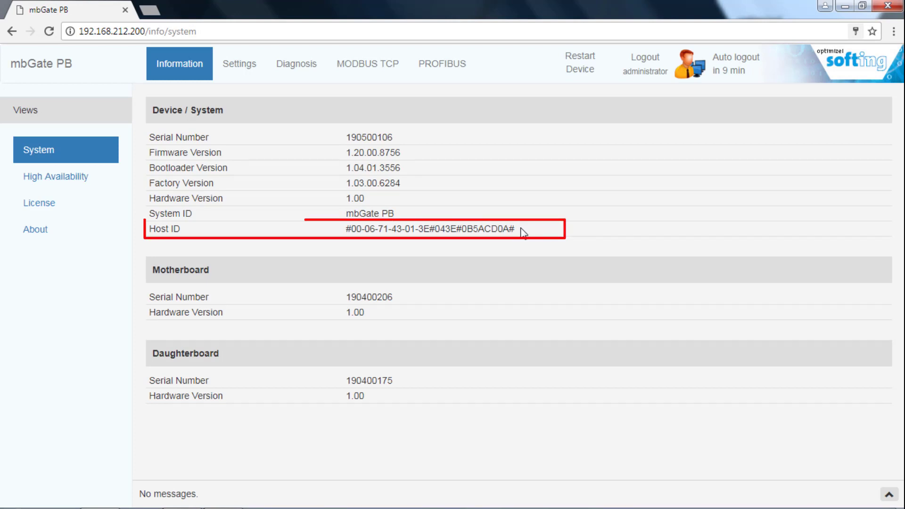
drag(521, 229, 319, 241)
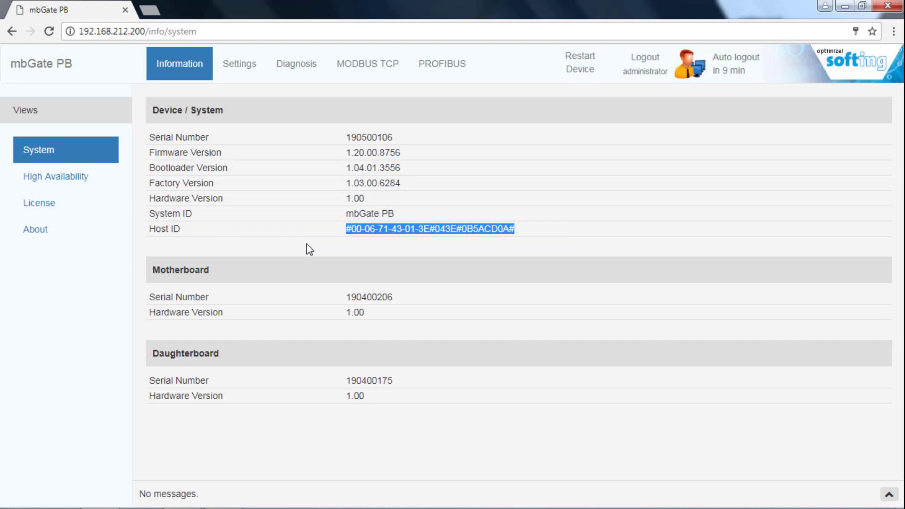
Step: Sign in to the My Softing customer portal with the account password
click(521, 228)
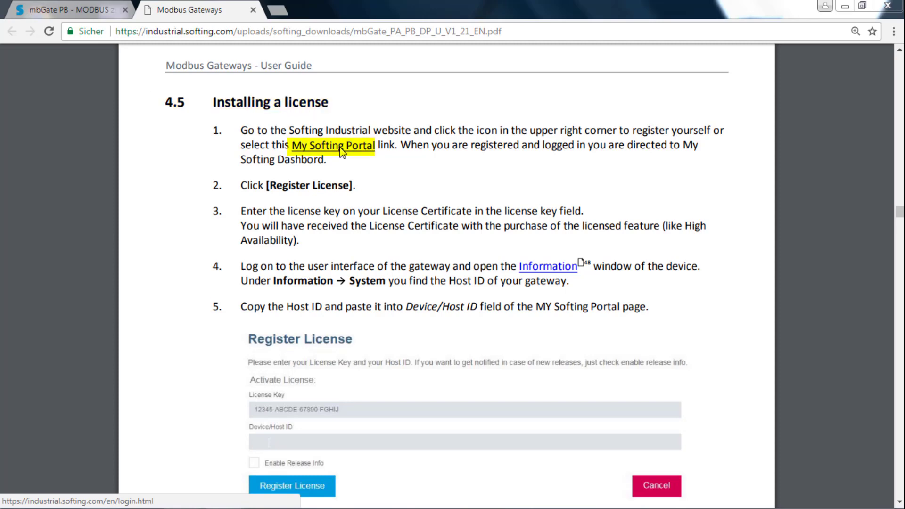
click(340, 147)
click(185, 208)
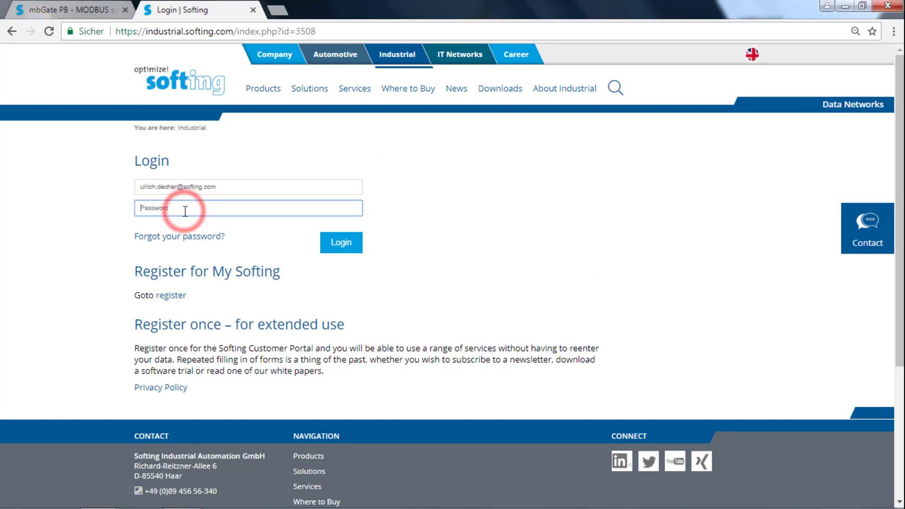
text(••••••)
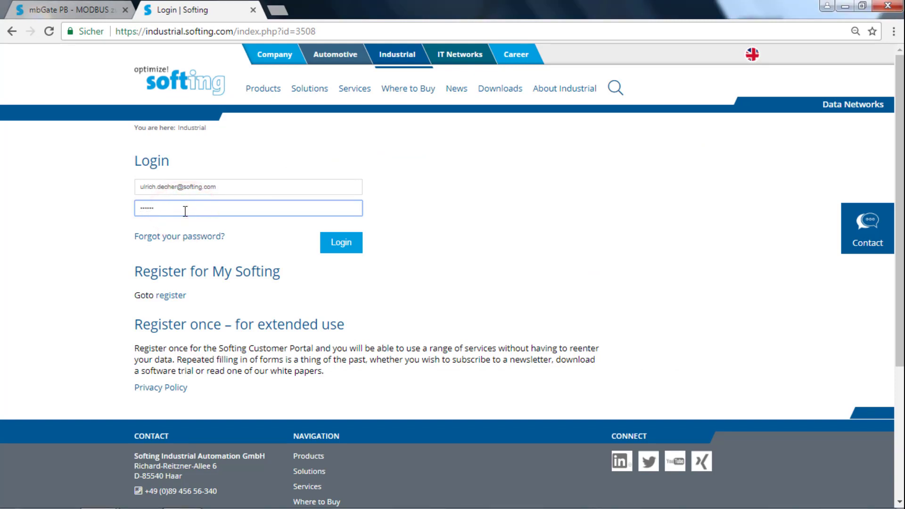
text(••)
click(335, 245)
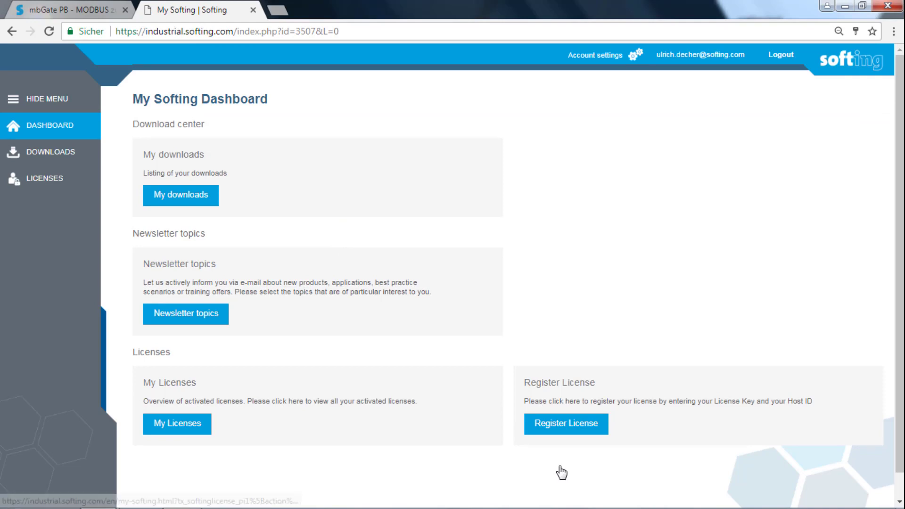
Step: Register the gatePlus HA for mbGate license key against the gateway's Host ID
click(569, 422)
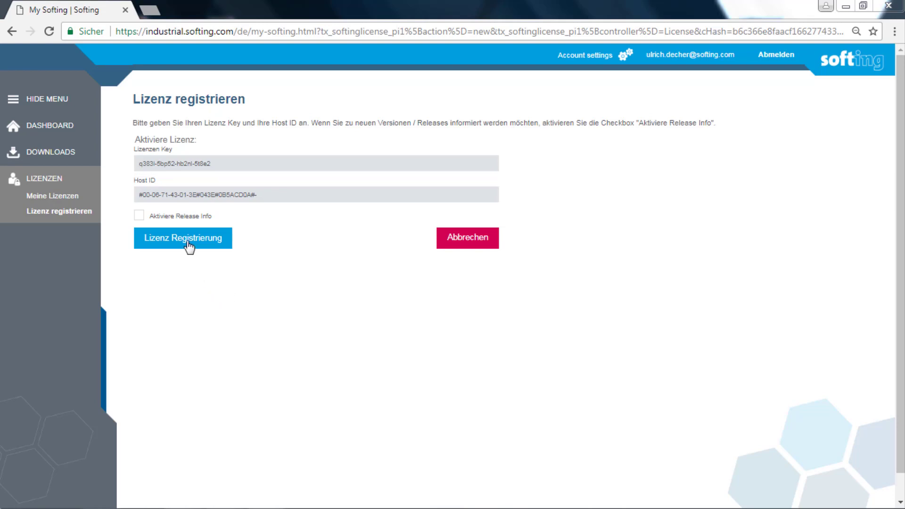
click(189, 245)
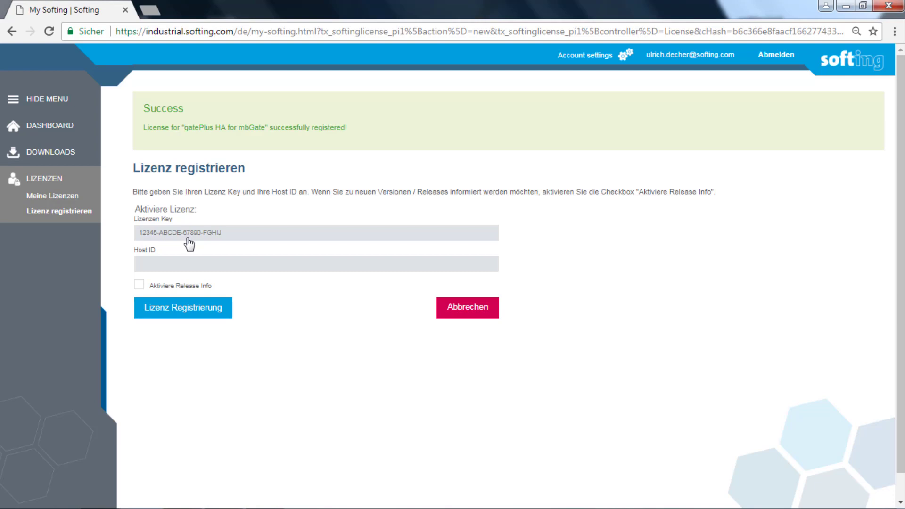
Step: Save license file LIC_mbGatePB_HA_20191106_110819 from Meine Lizenzen into the Downloads folder
click(53, 196)
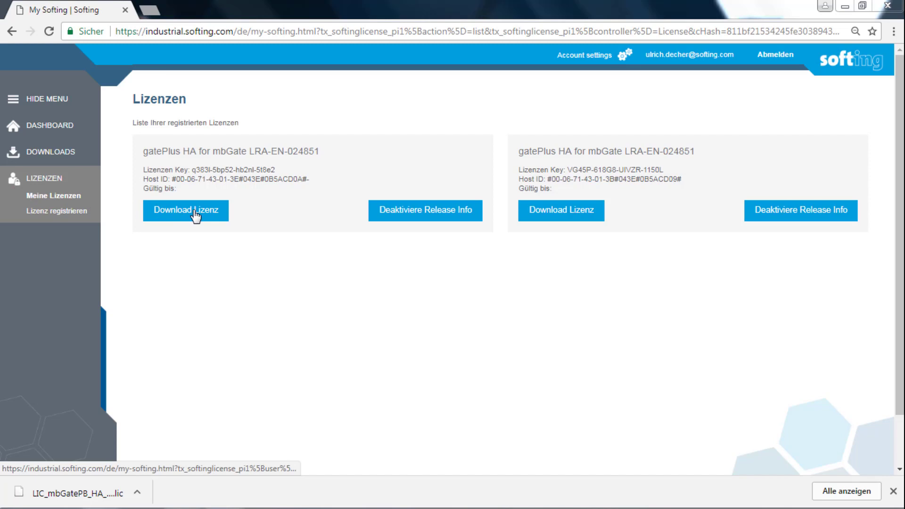
click(196, 214)
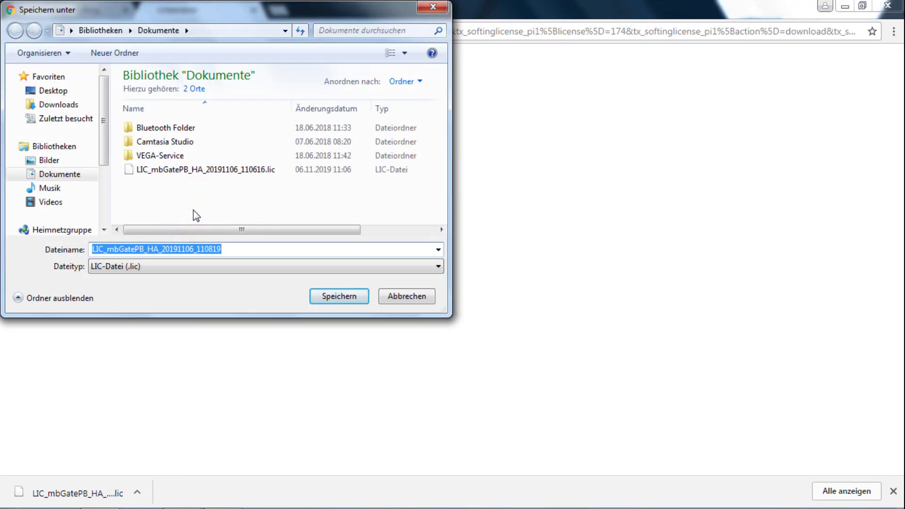
click(66, 106)
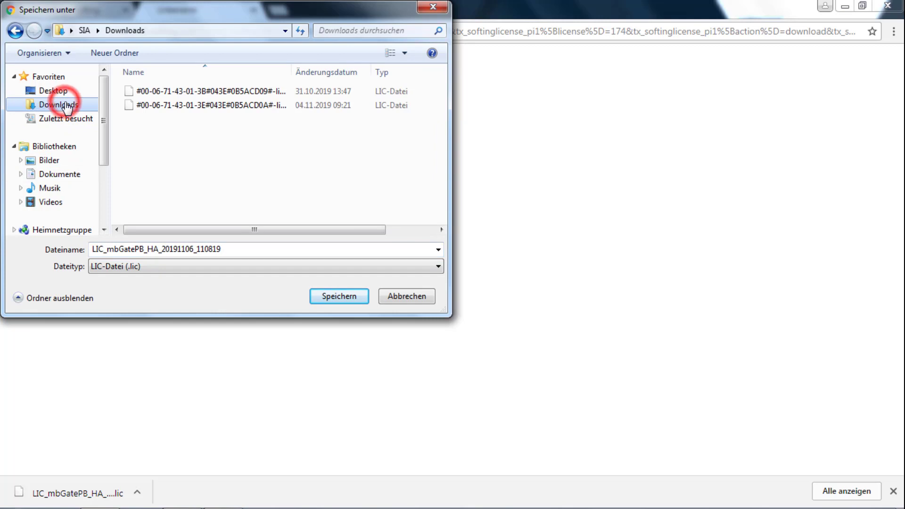
click(329, 298)
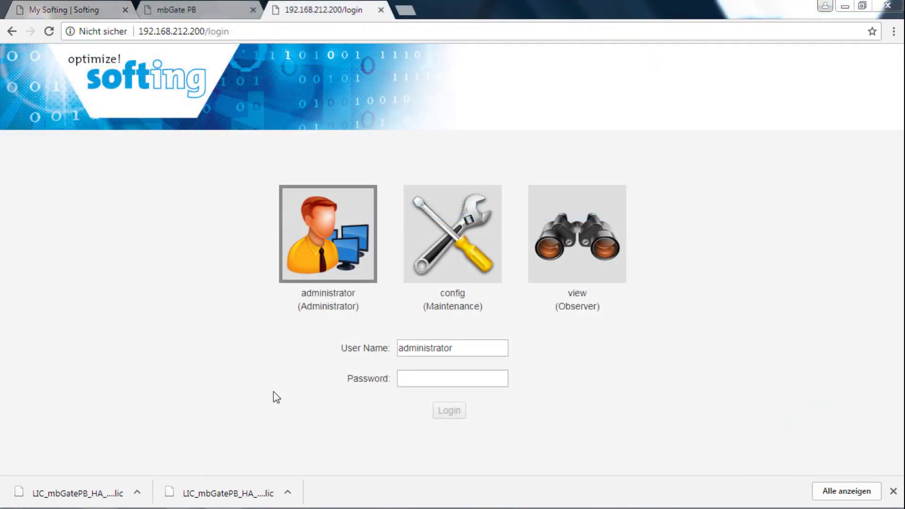
Step: Log in to the gateway as administrator and show its network settings (192.168.212.200, 255.255.255.0)
click(416, 382)
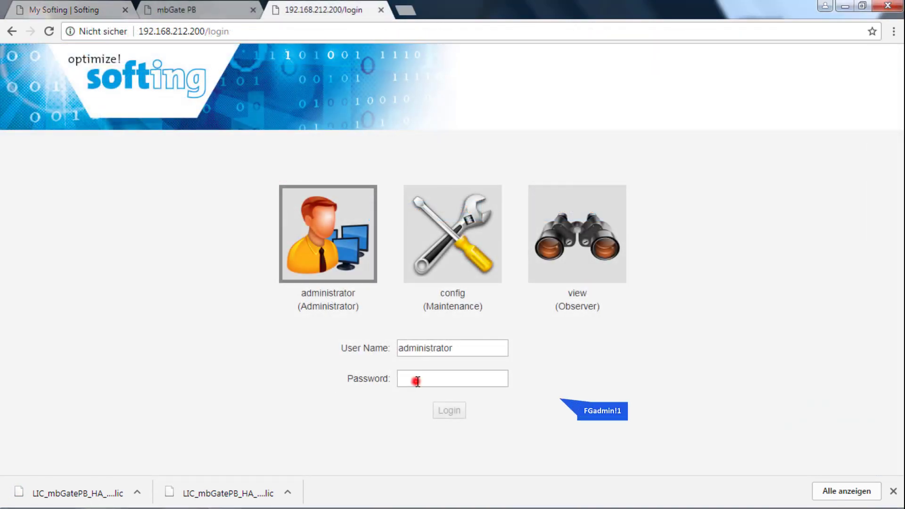
text(F)
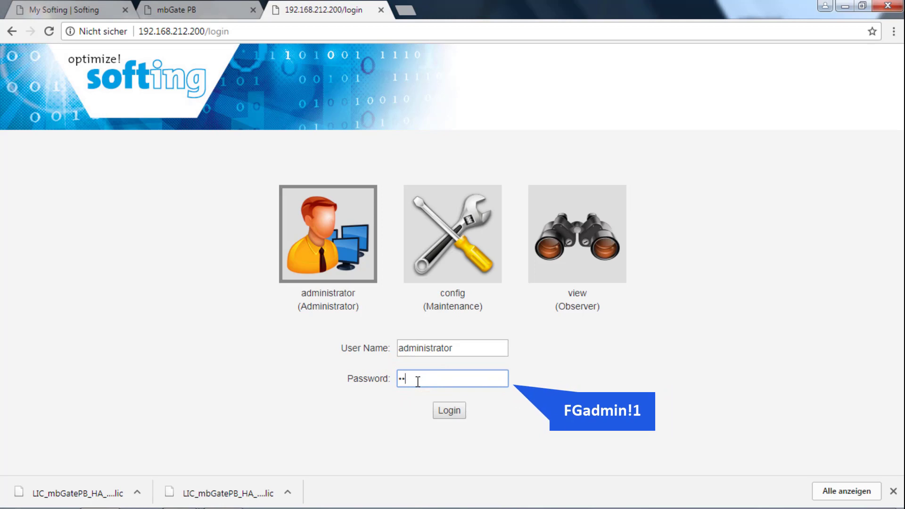
text(Gadmin!1)
key(Return)
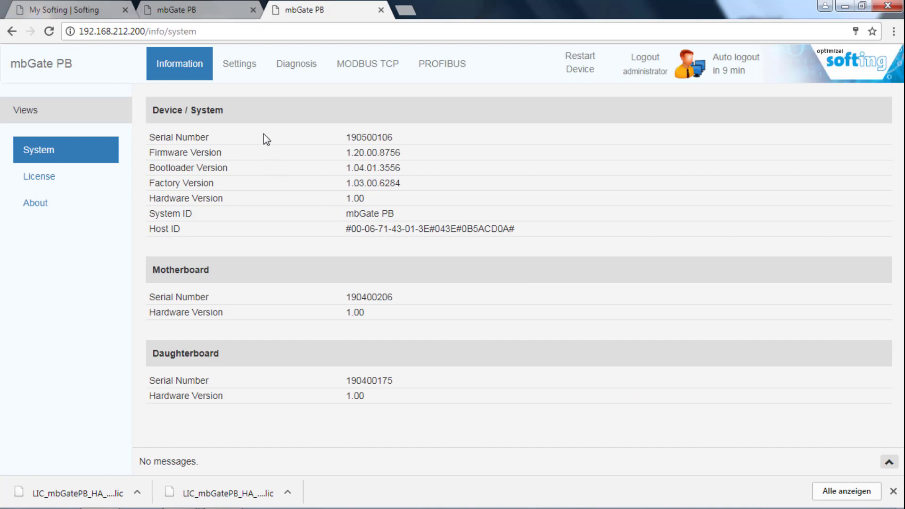
click(234, 71)
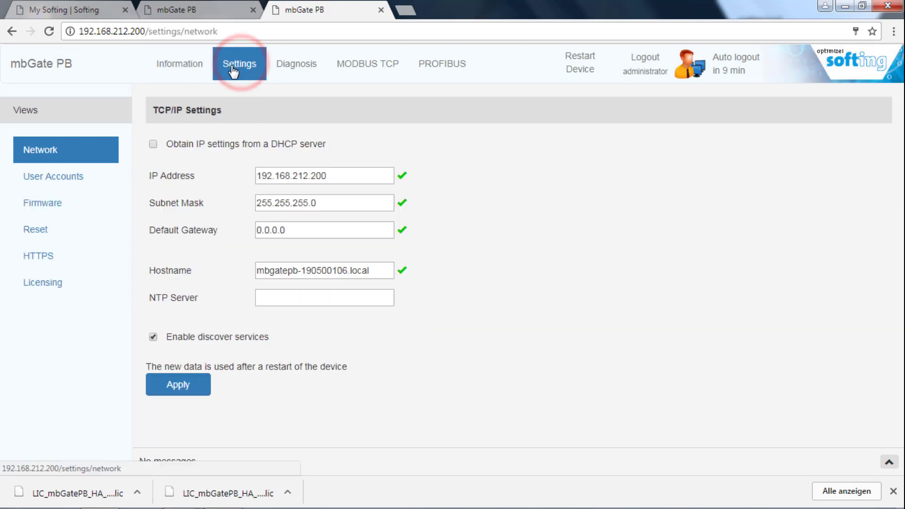
Step: Install the High Availability .lic file from Downloads on the Licensing page, then restart the gateway
click(51, 289)
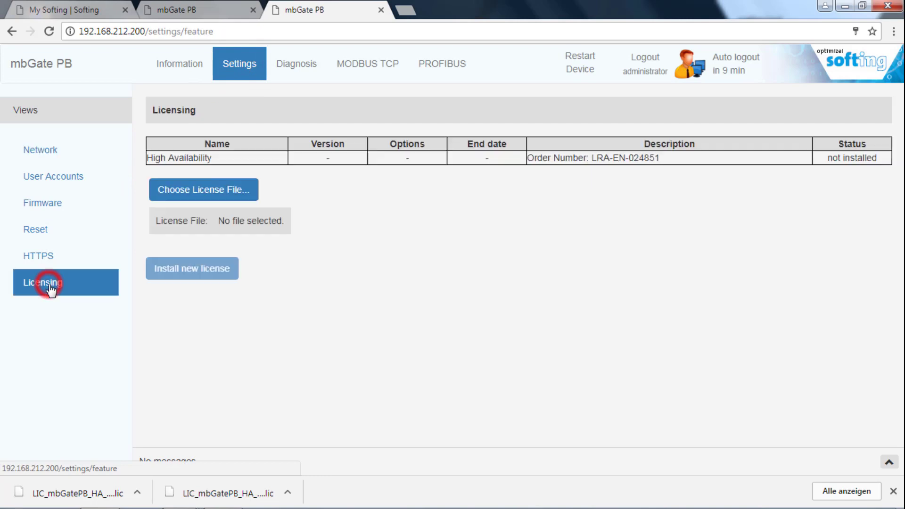
click(212, 194)
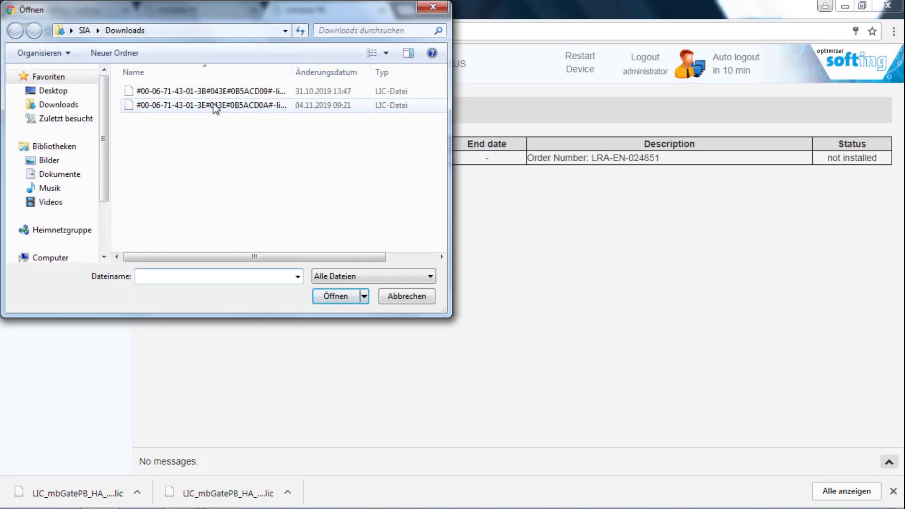
click(214, 106)
click(334, 297)
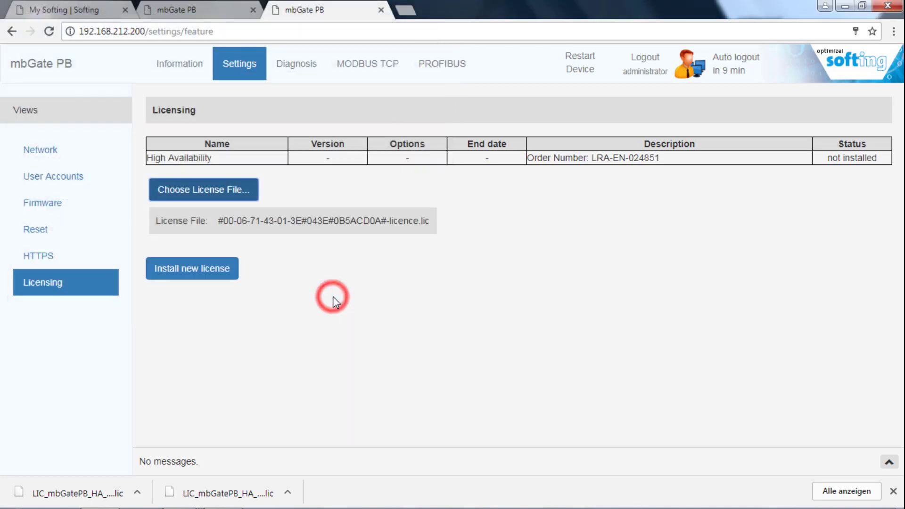
click(188, 275)
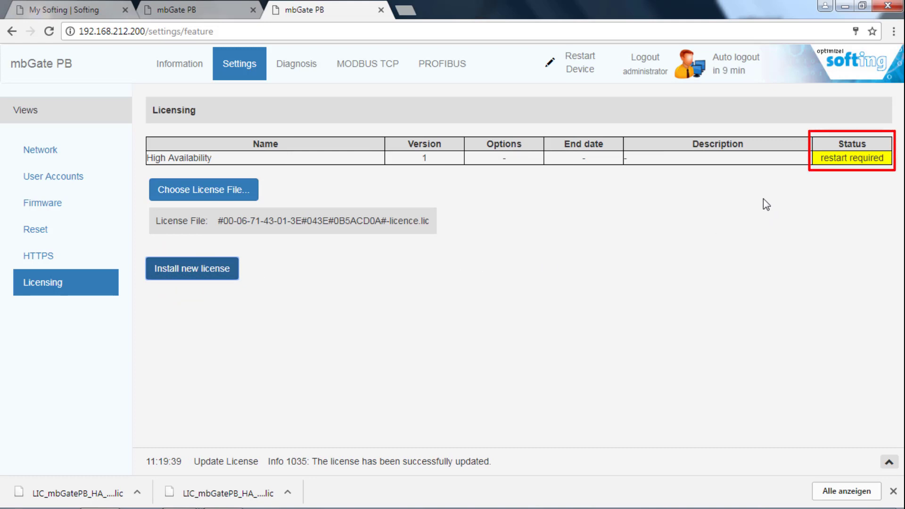
click(580, 61)
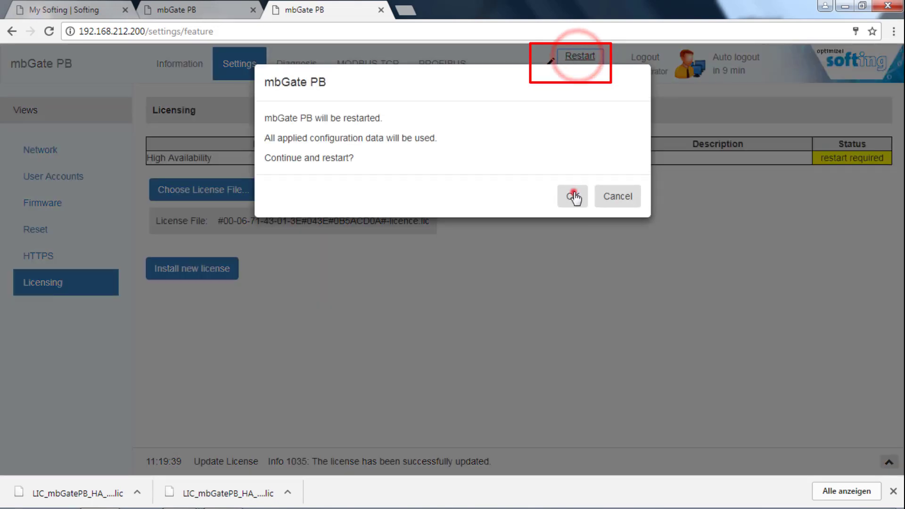
click(573, 196)
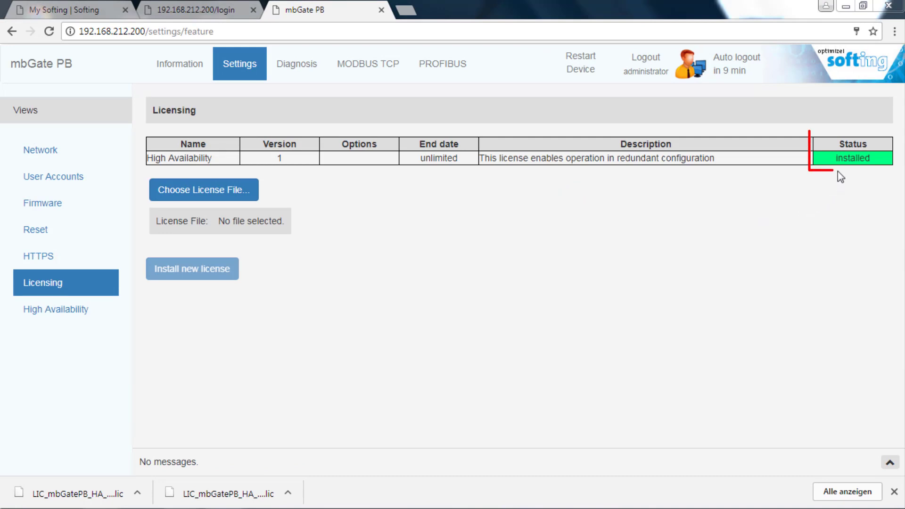
Step: Activate High Availability with gateway-pair tag PROFIBUS and apply the setting
click(63, 309)
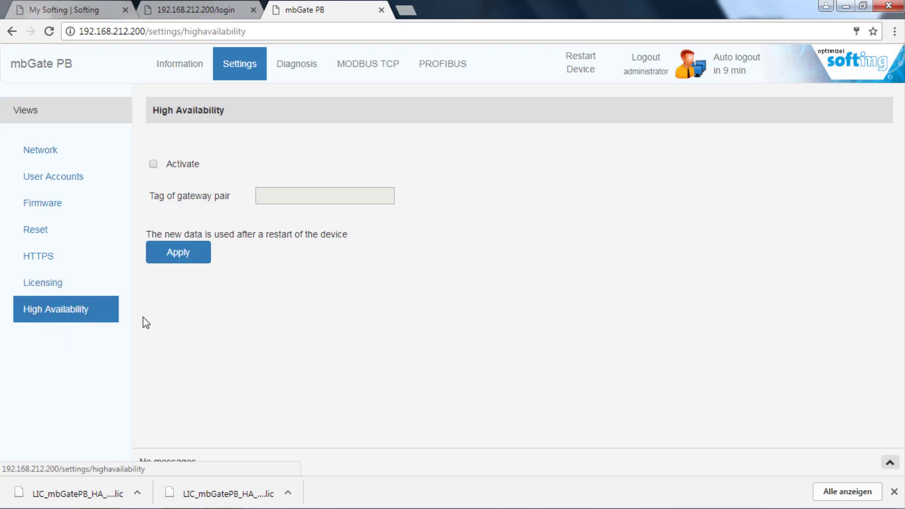
click(154, 164)
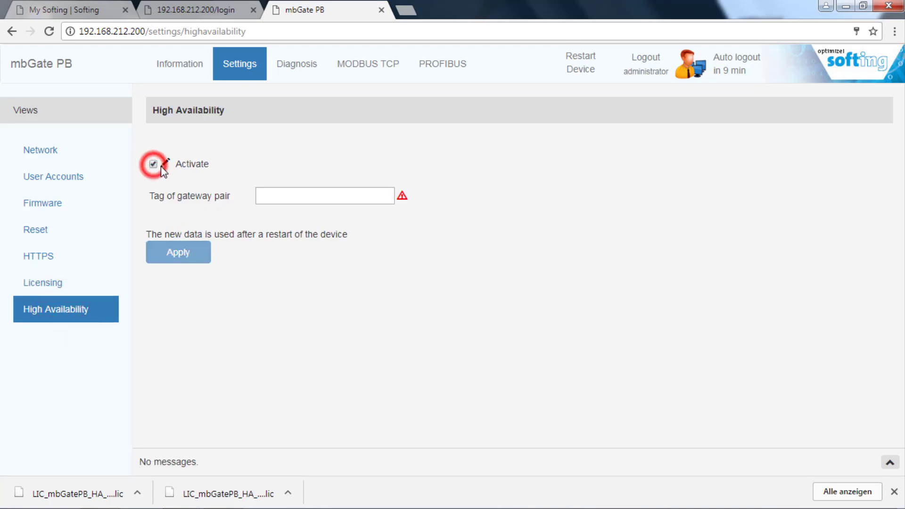
click(270, 196)
text(PROFIBUS)
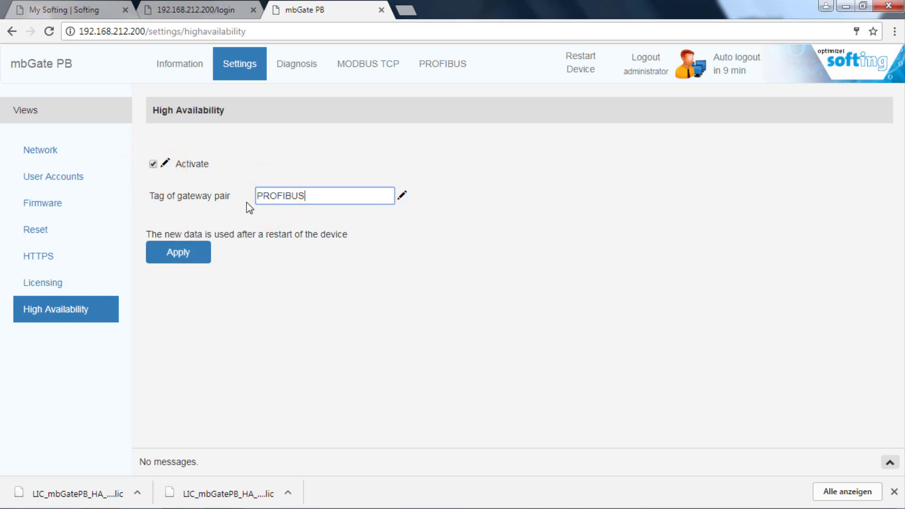
click(182, 255)
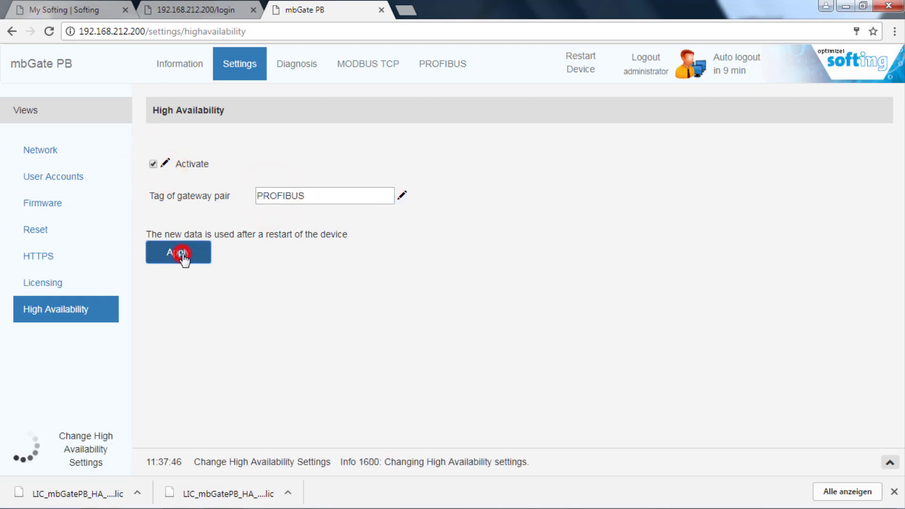